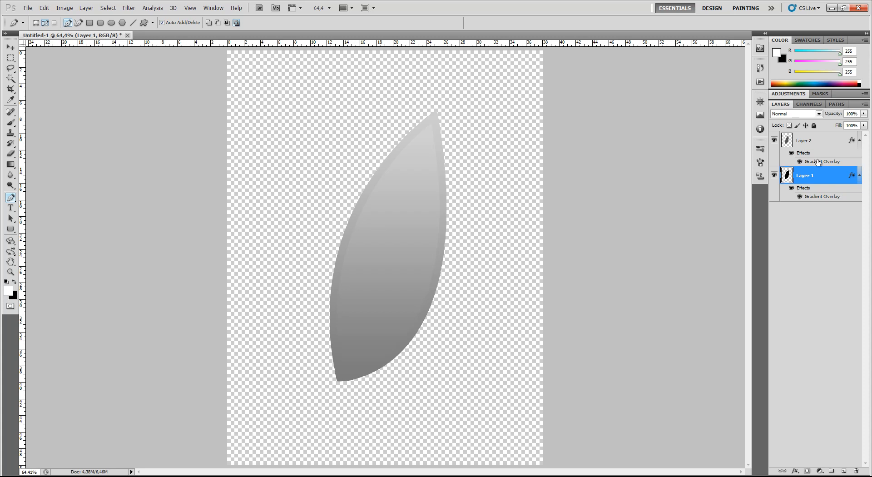
Step: Delete Layer 2, the inner leaf shape above Layer 1
left_click(816, 149)
key("Delete")
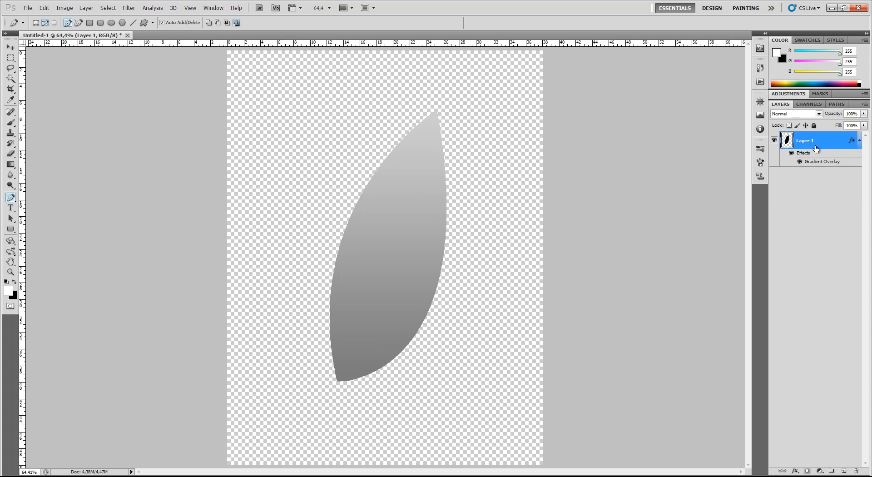
Step: Review Layer 1's Gradient Overlay settings, switching the effect off and on to compare the leaf with and without it
double_click(829, 149)
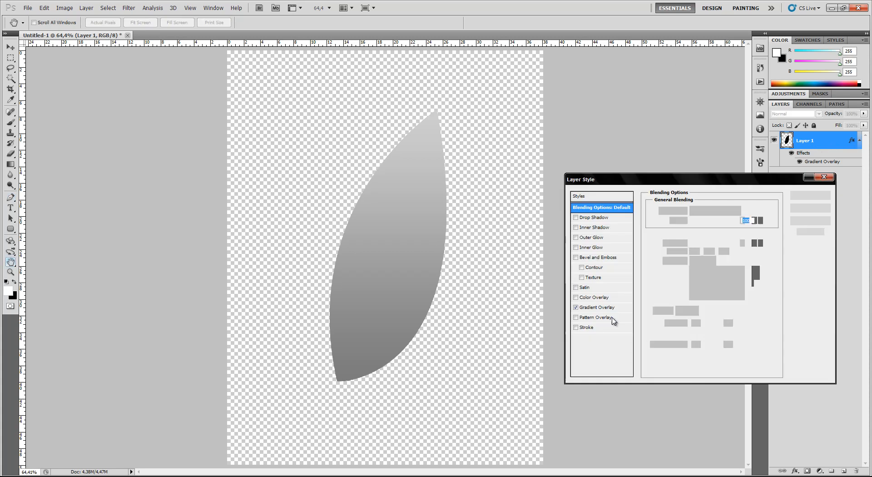
left_click(576, 307)
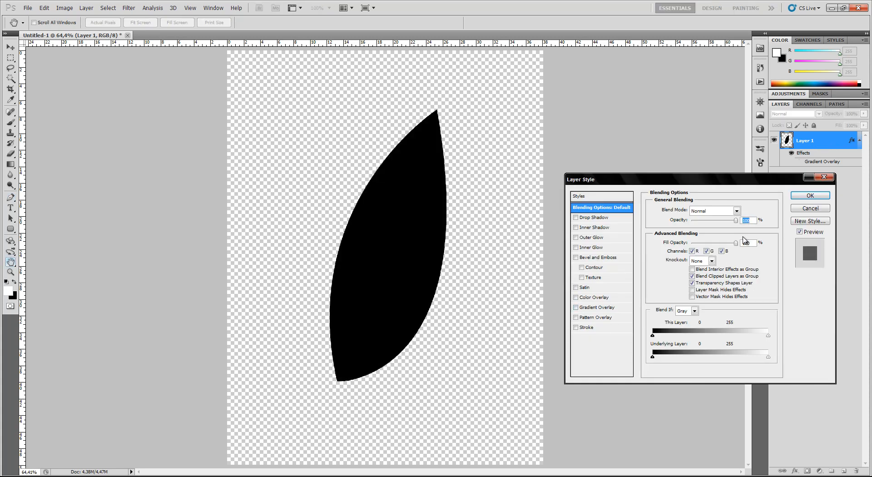
left_click(594, 309)
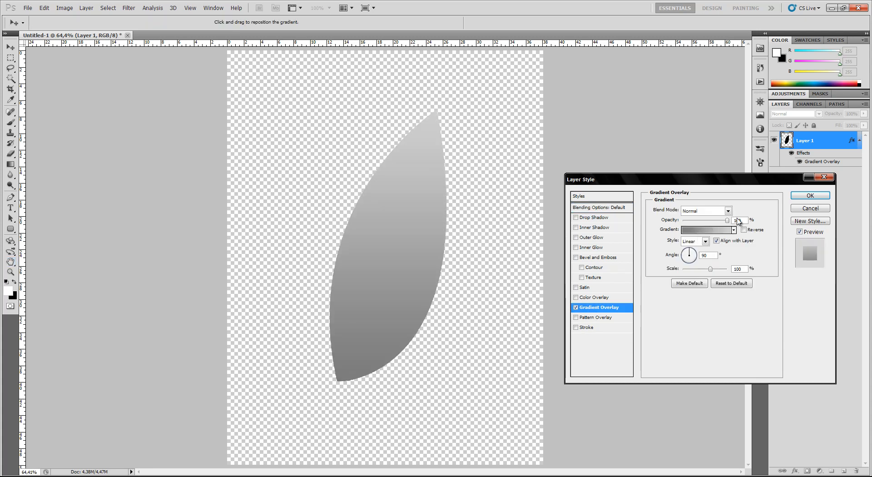
left_click(810, 196)
key("p")
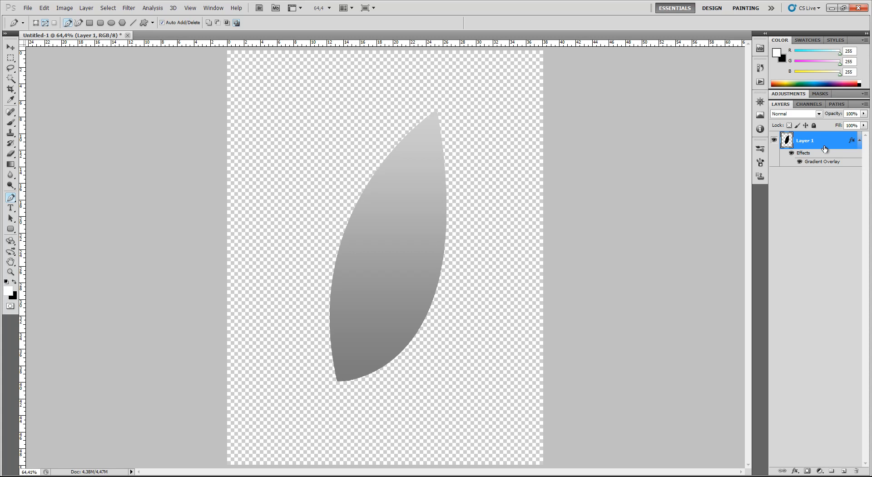
Step: Add a new layer, load the leaf shape of Layer 1 as a selection and contract it by 24 pixels
left_click(844, 470)
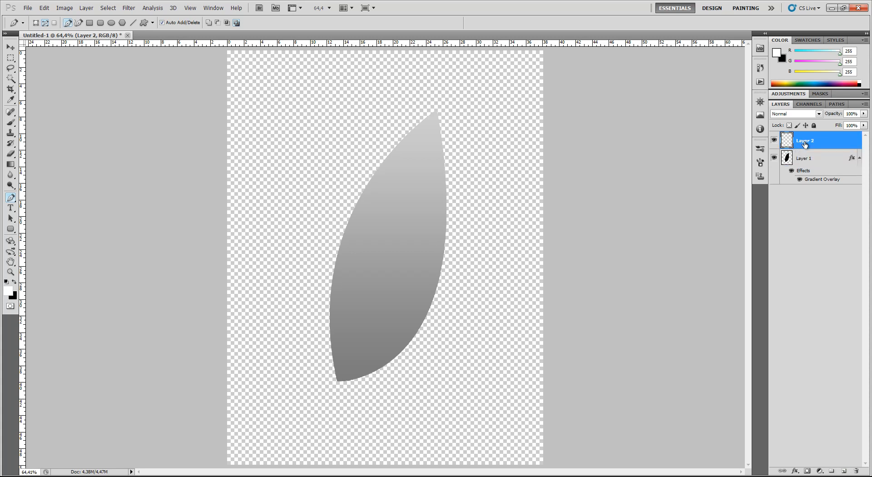
left_click(788, 160, "ctrl")
left_click(108, 7)
mouse_move(143, 99)
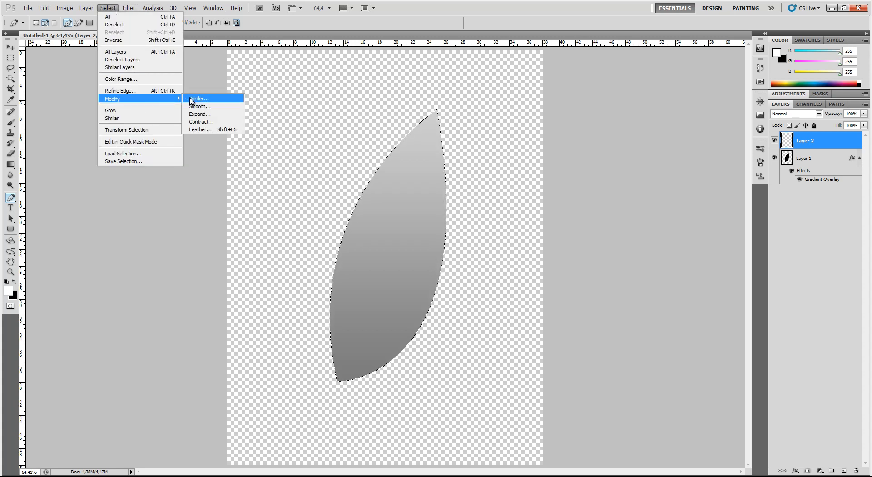
left_click(200, 121)
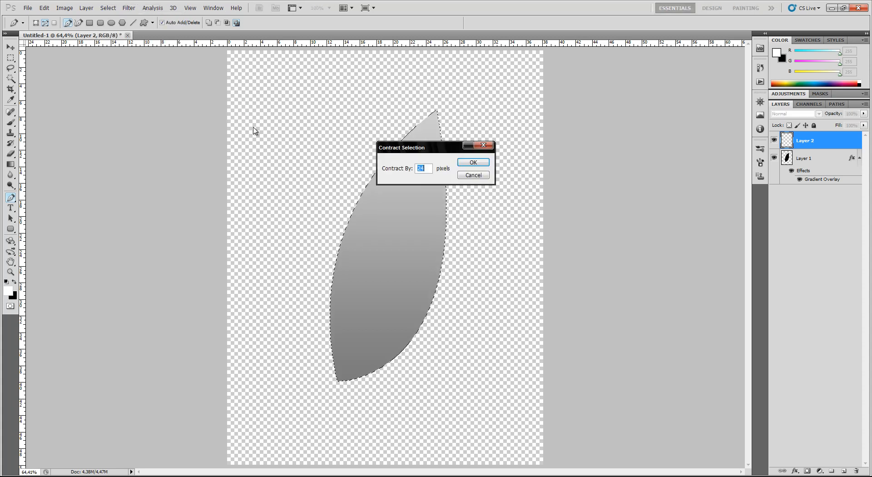
left_click(473, 166)
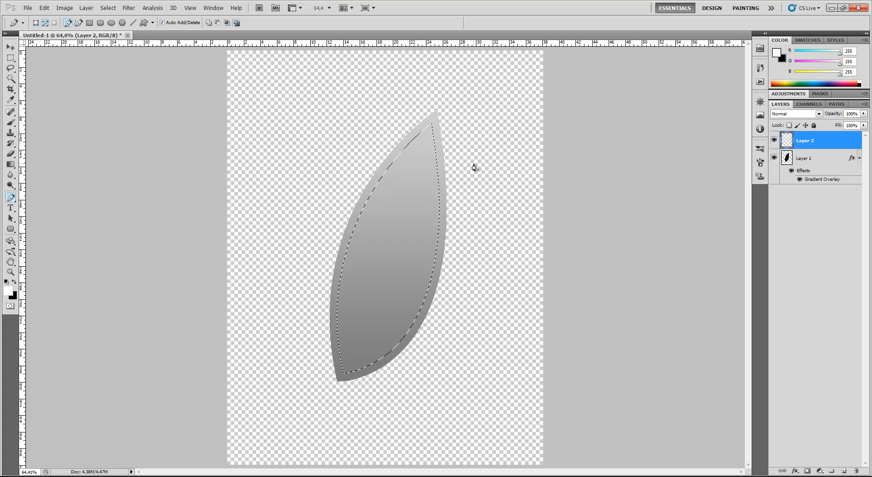
Step: Fill the contracted selection on Layer 2 with dark grey at 100% opacity in Normal mode, and deselect
key("shift+F5")
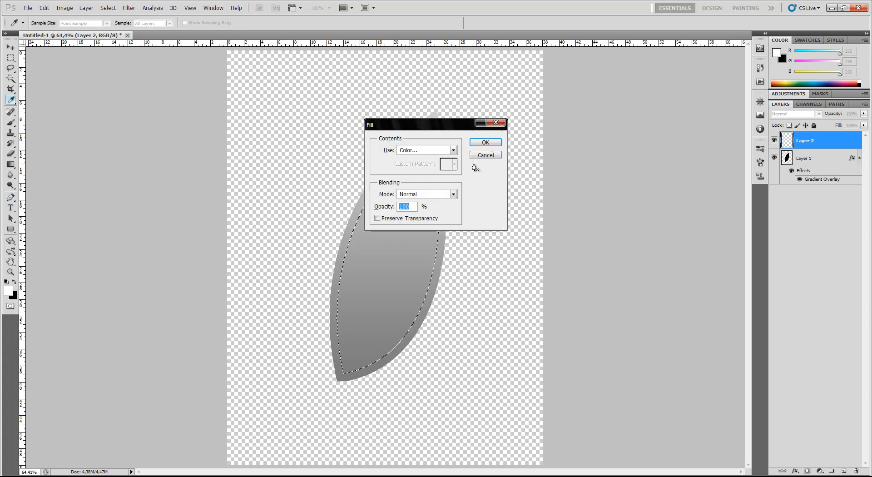
key("Return")
key("p")
key("ctrl+d")
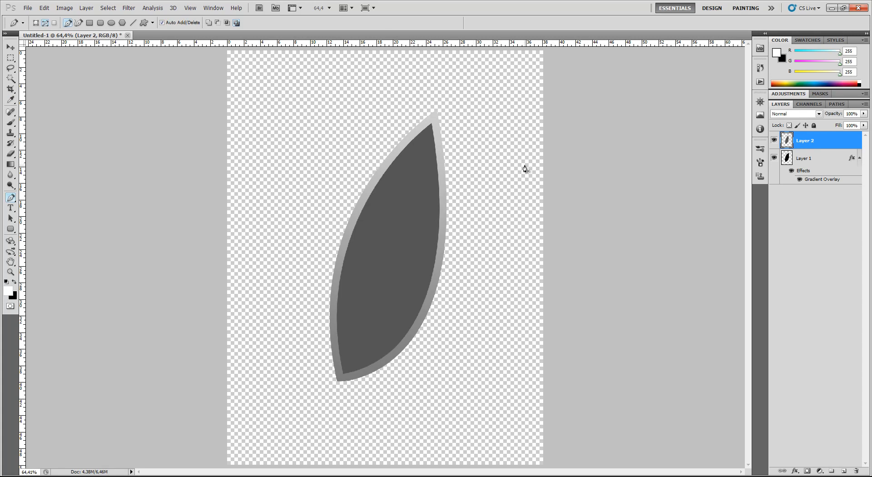
Step: Apply a linear Gradient Overlay to Layer 2 using the white Foreground to Transparent gradient at 90°
double_click(843, 143)
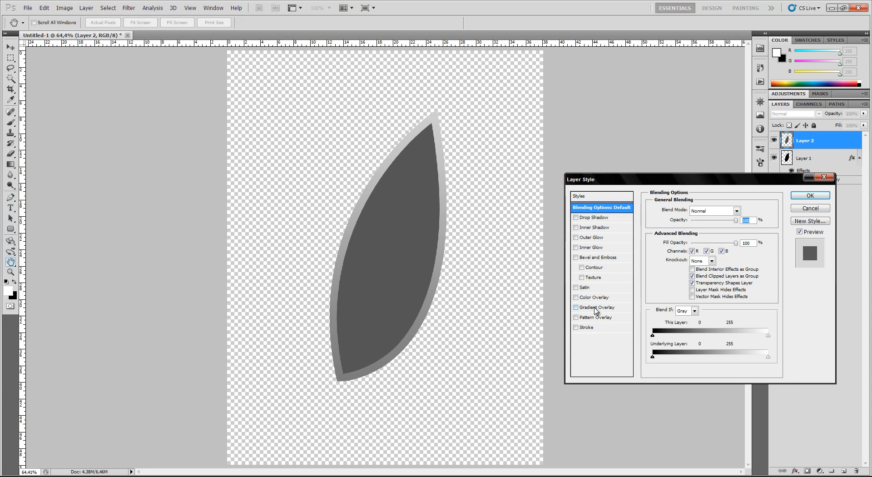
left_click(818, 209)
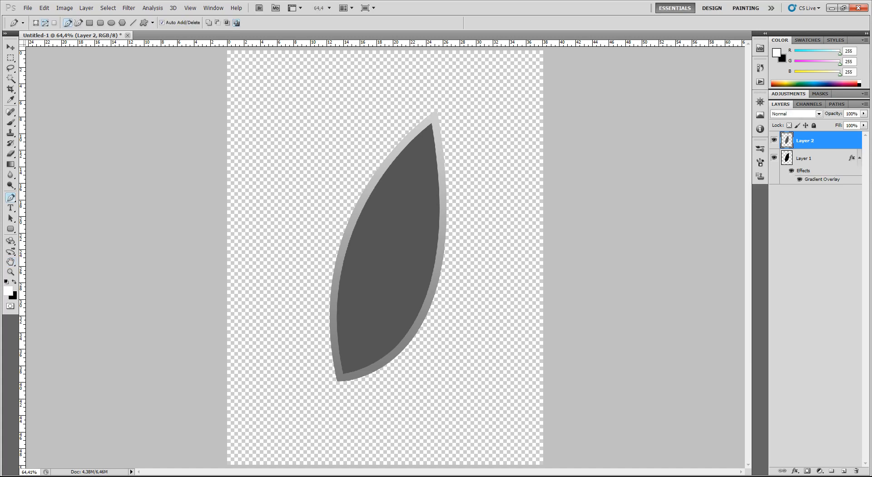
left_click(795, 471)
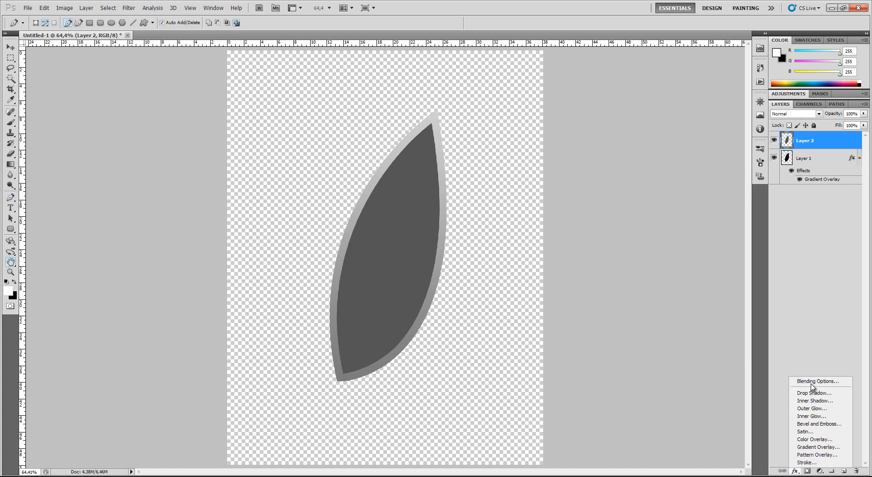
left_click(813, 381)
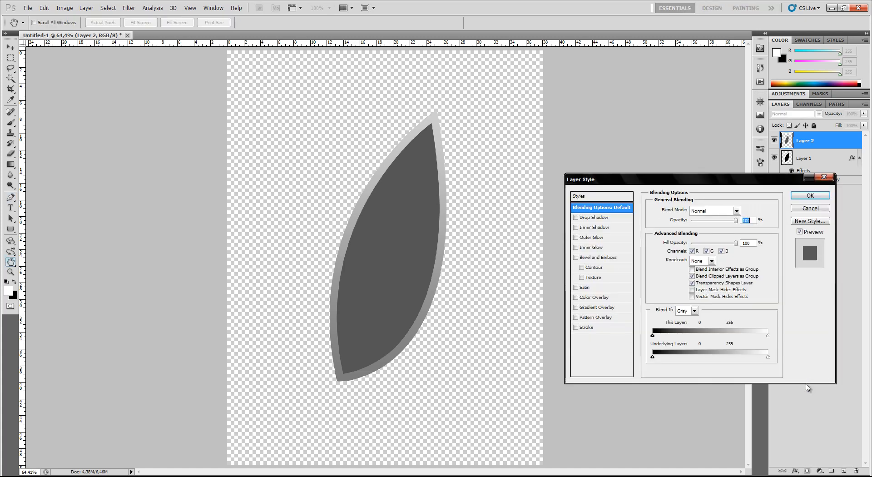
left_click(604, 307)
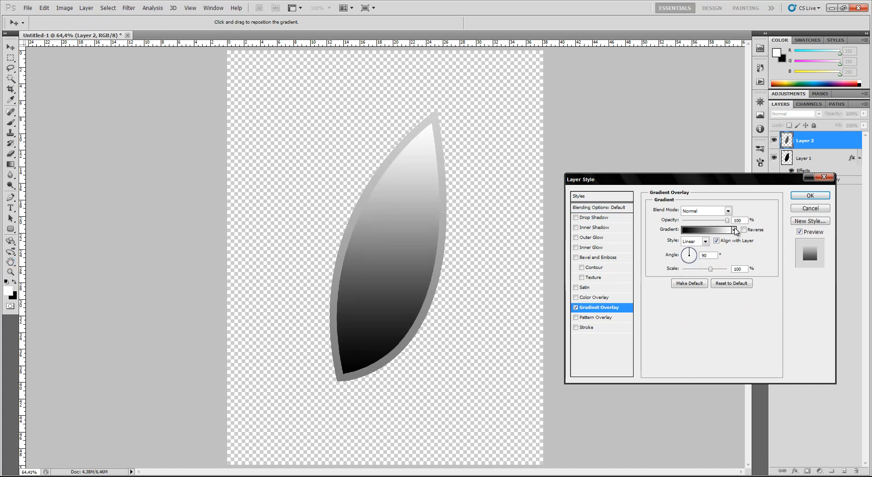
left_click(734, 230)
left_click(681, 249)
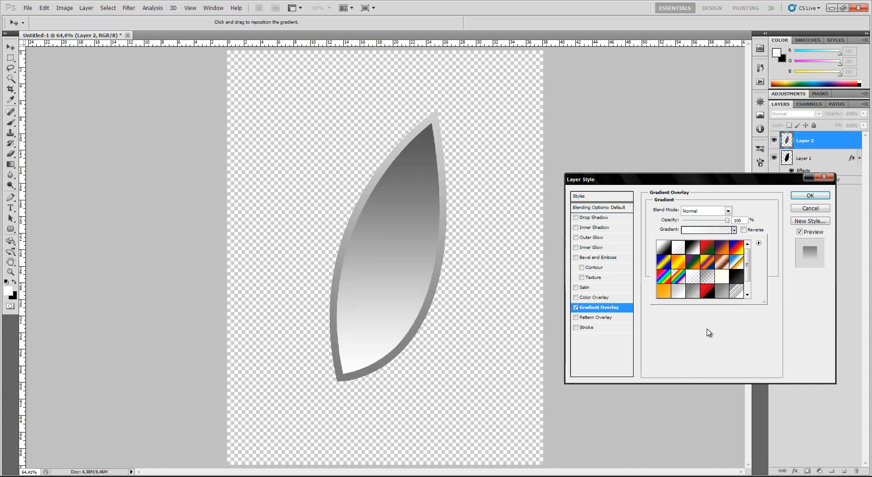
left_click(692, 346)
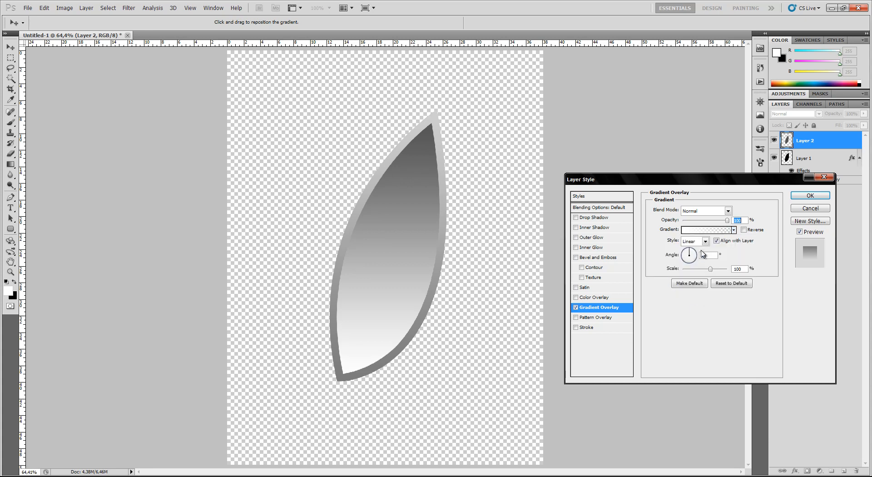
left_click(705, 230)
left_click(510, 118)
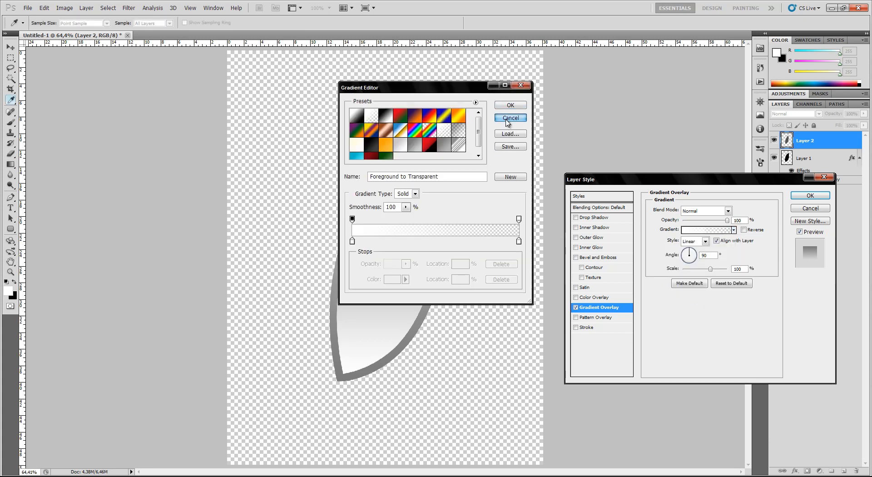
left_click(810, 196)
Step: Swap the foreground and background colours and change Layer 2's overlay gradient to the black Foreground to Transparent preset
left_click(7, 282)
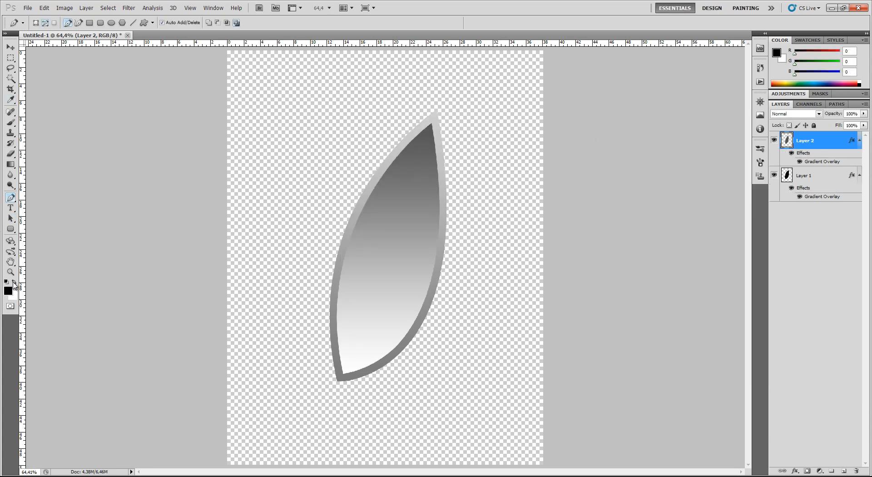
double_click(837, 146)
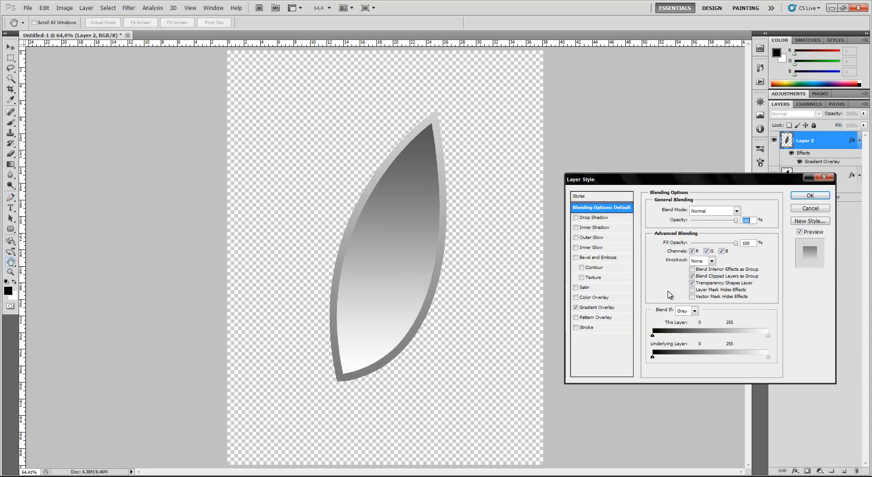
left_click(612, 309)
left_click(734, 230)
left_click(675, 249)
left_click(683, 340)
left_click(734, 231)
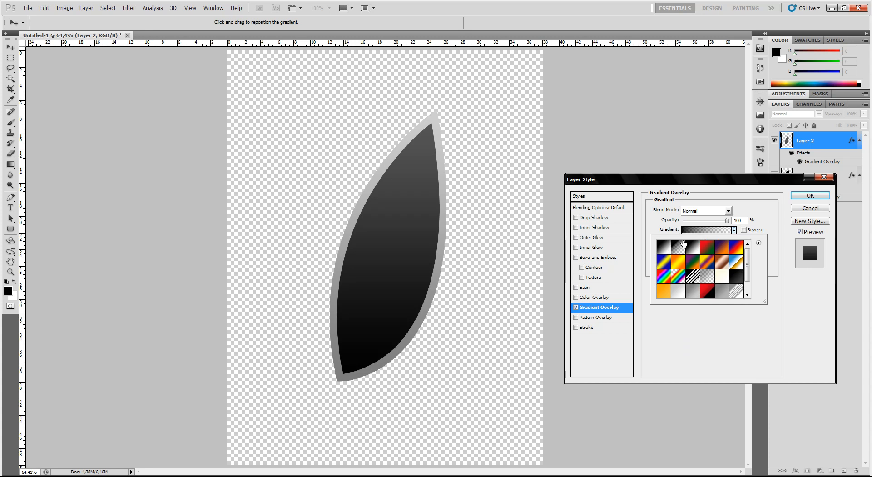
Step: Edit Layer 2's overlay gradient so that both its start and end colour stops are white, and apply the layer style
left_click(691, 230)
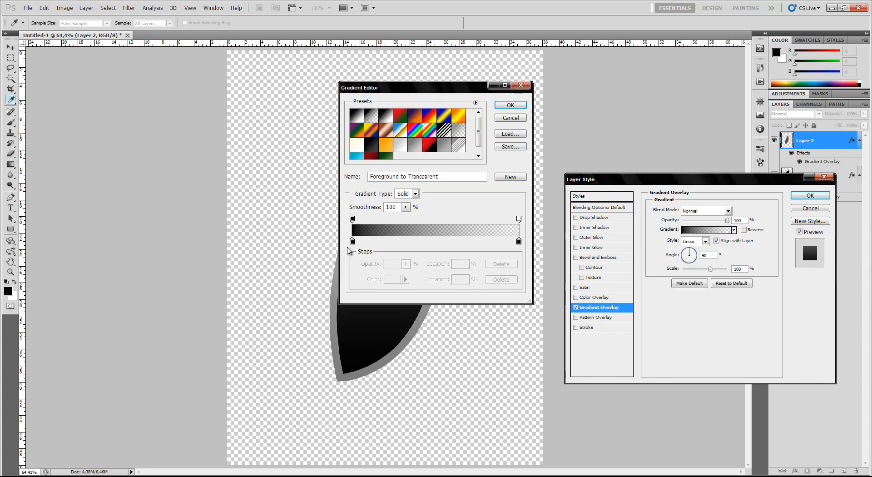
left_click(353, 242)
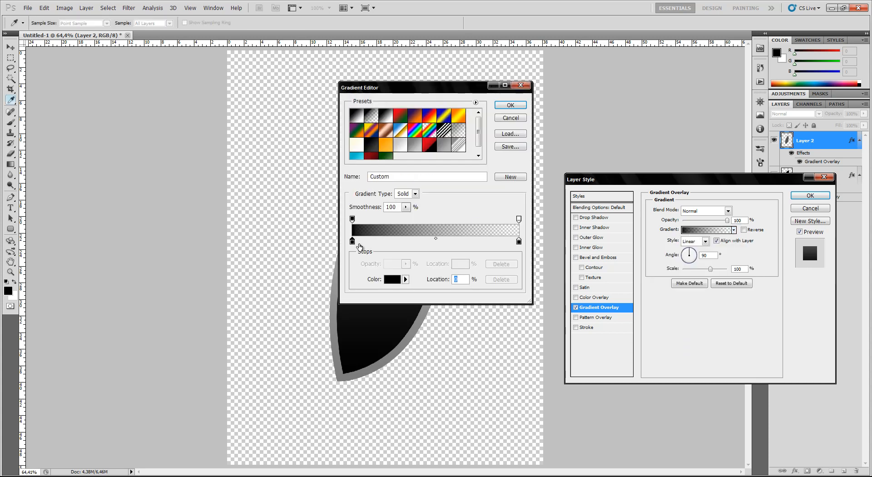
left_click(394, 280)
left_click_drag(423, 154, 411, 126)
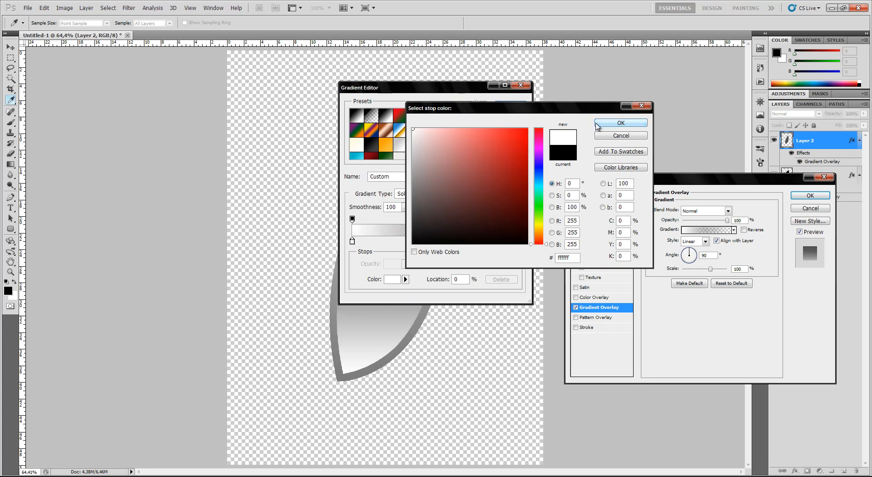
left_click(604, 124)
left_click(519, 241)
left_click(392, 279)
left_click(413, 128)
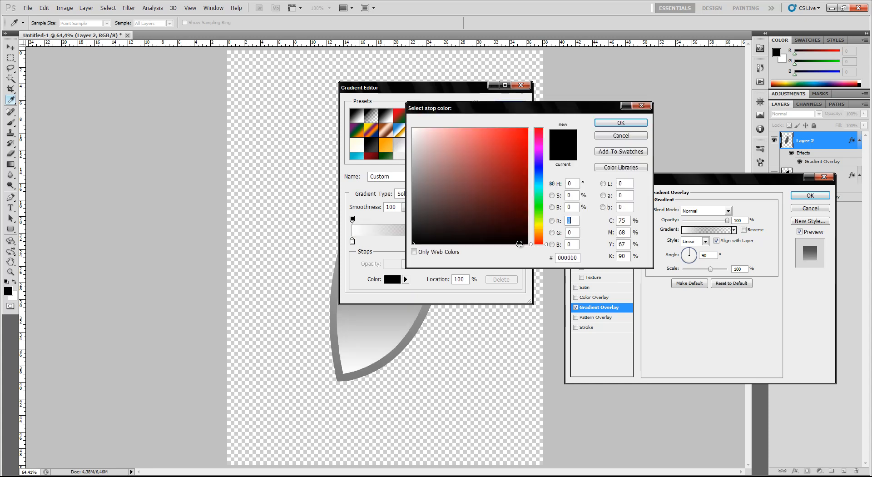
left_click(636, 122)
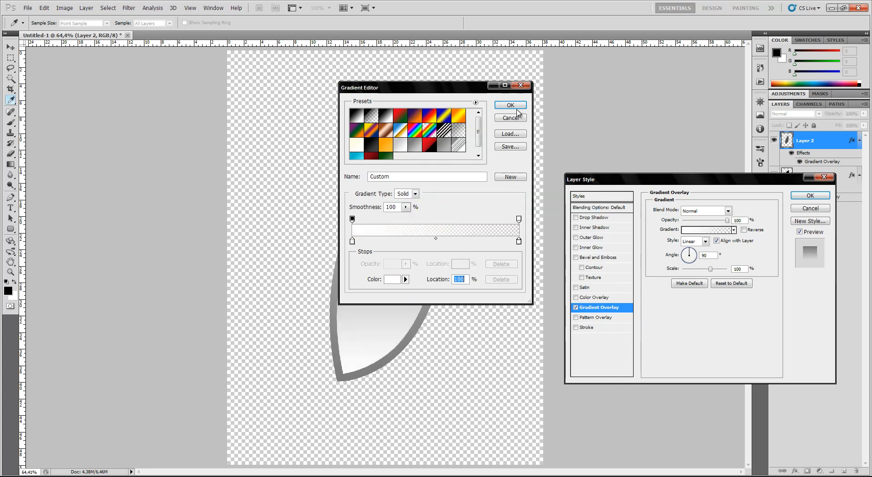
left_click(516, 112)
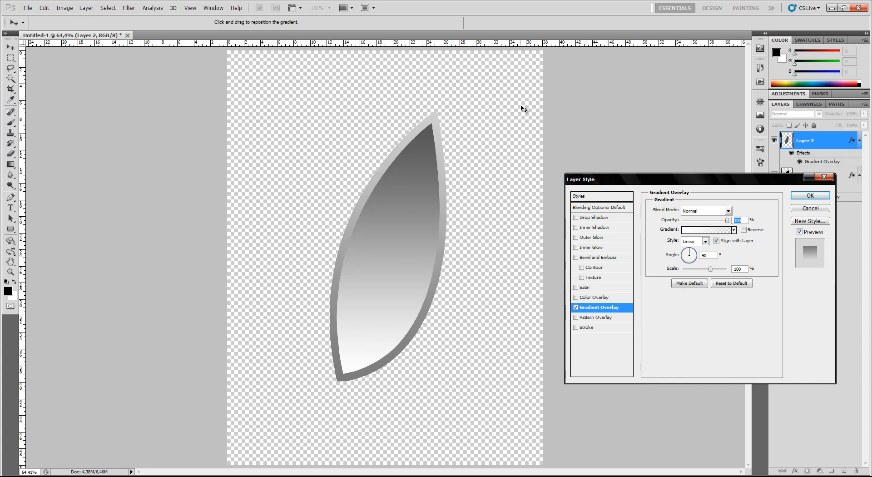
left_click(805, 196)
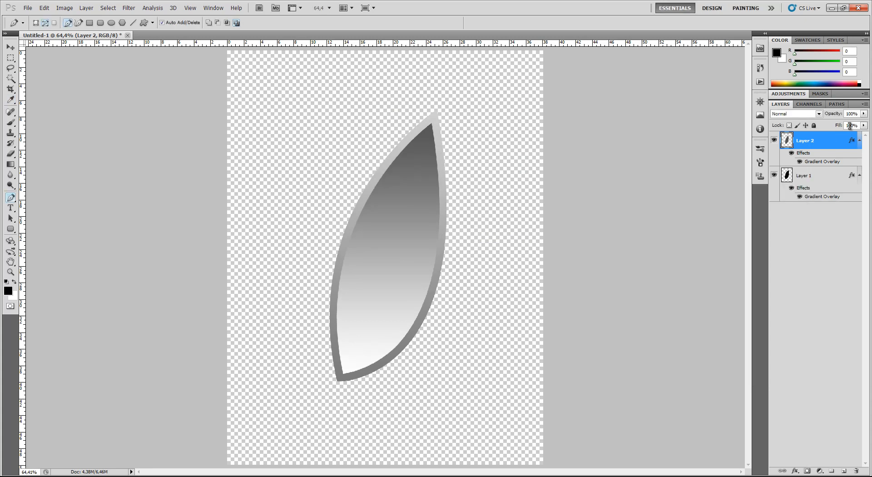
Step: Set Layer 2's fill to 0% and its opacity to 15%, and deselect the layer
left_click(850, 126)
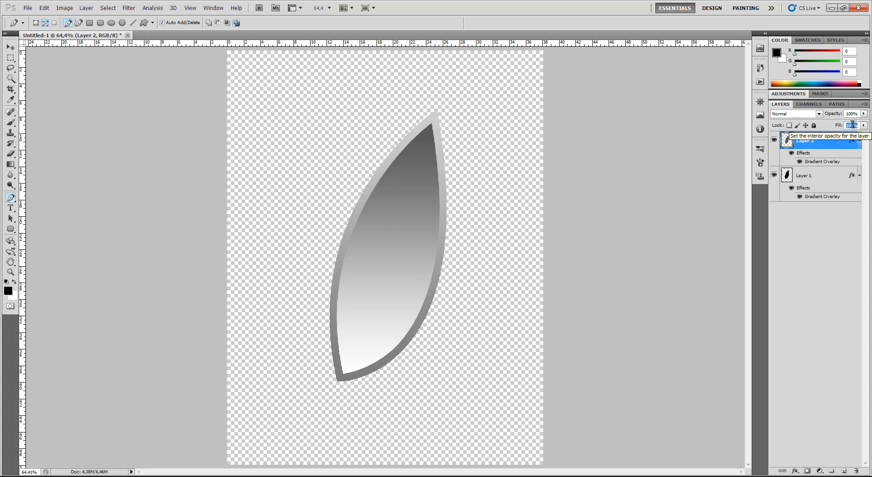
type("0")
key("Return")
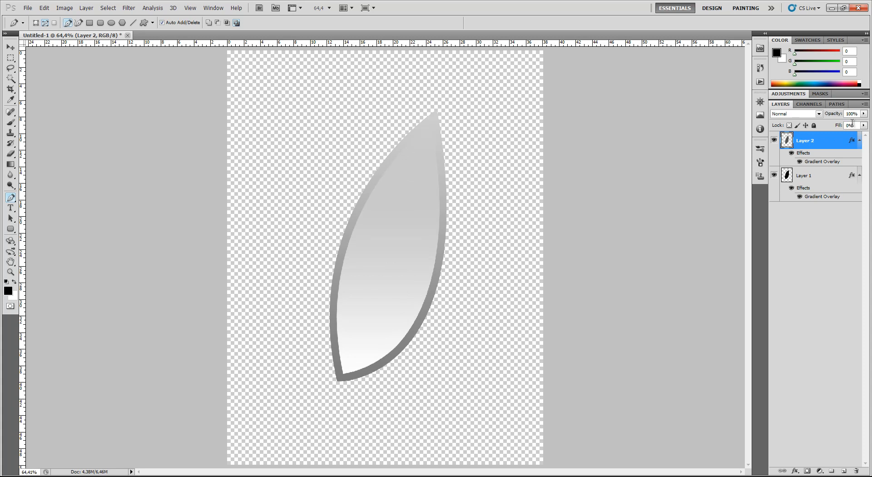
left_click(863, 113)
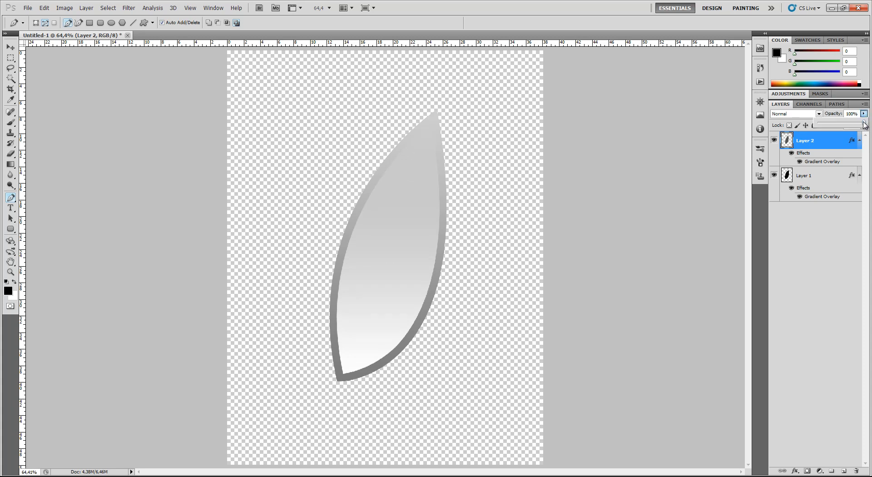
left_click_drag(864, 123, 826, 125)
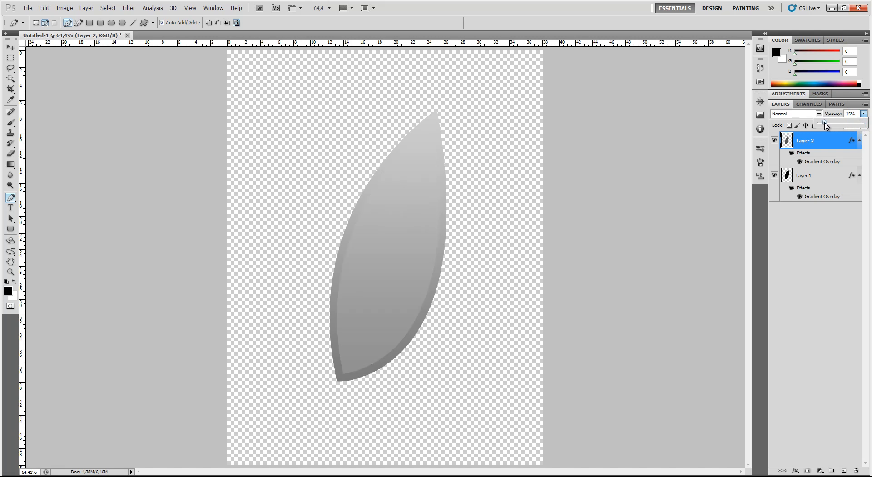
left_click(809, 236)
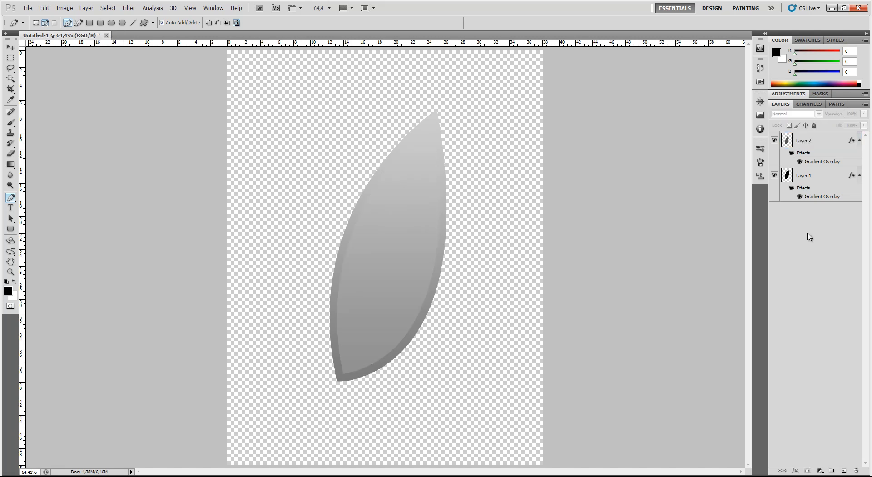